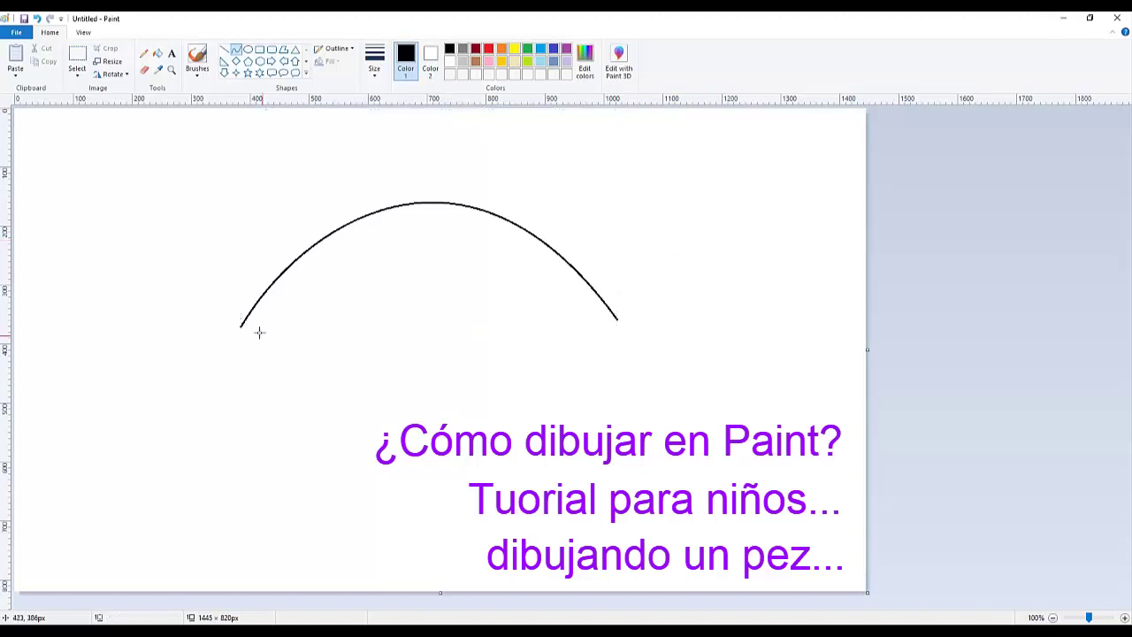
Step: Draw the fish's lower body outline as a downward-bulging curve starting at the snout end of the upper arc
mouse_move(241, 327)
mouse_down()
mouse_move(257, 384)
mouse_move(545, 409)
mouse_move(586, 386)
mouse_up()
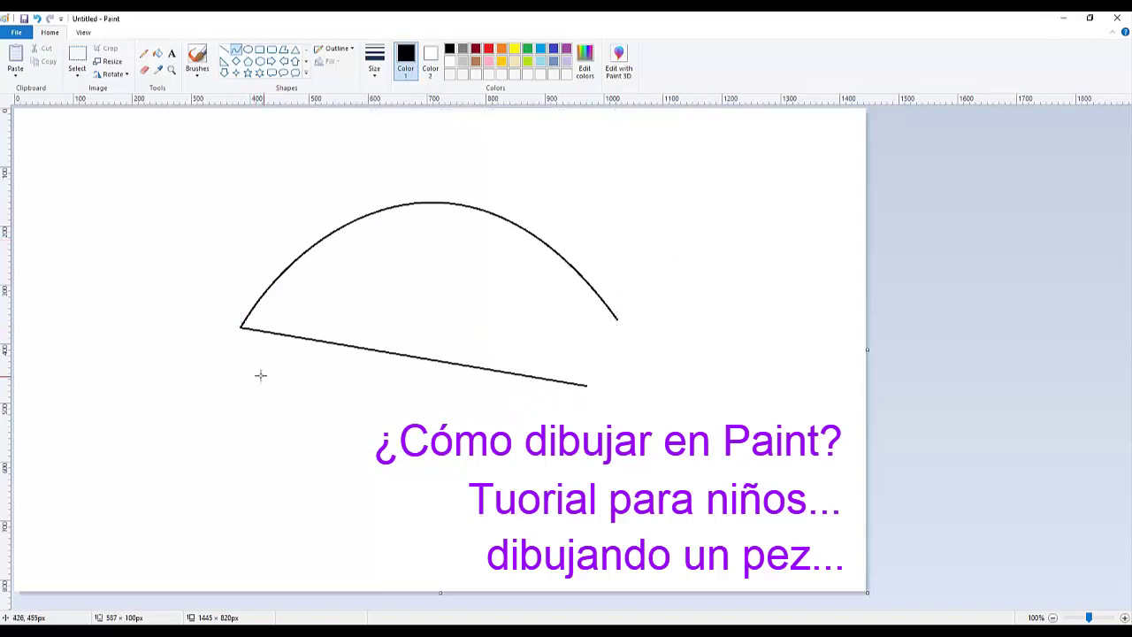
drag(258, 374, 411, 542)
click(670, 430)
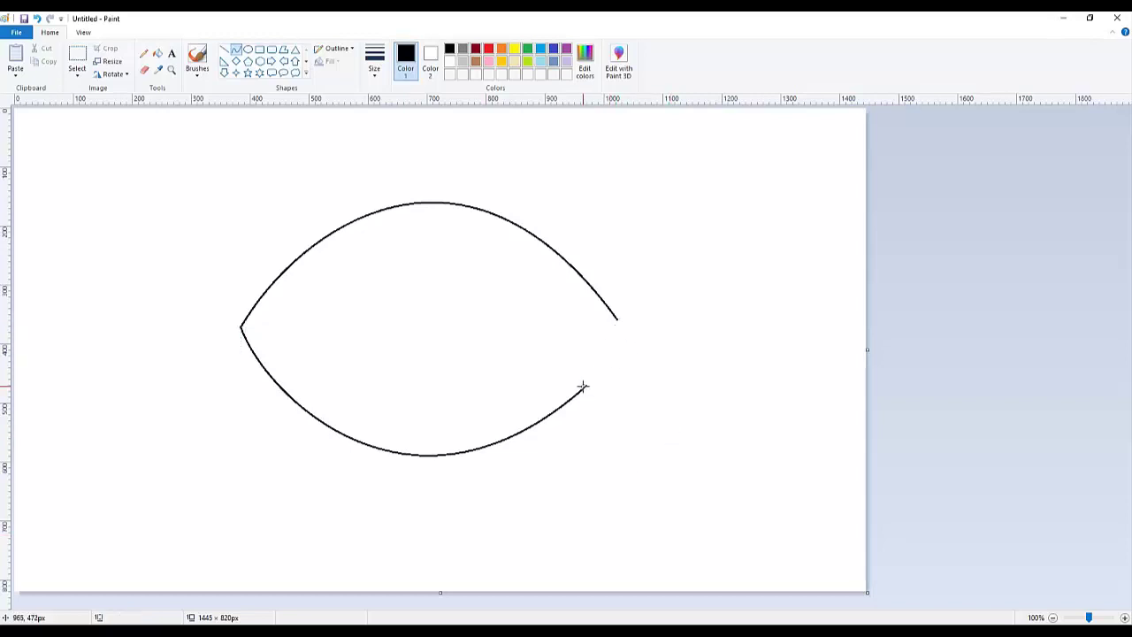
Step: Draw the tail outline with connected curves that narrow behind the body and flare into a rounded tail fin
mouse_move(586, 386)
mouse_down()
mouse_move(662, 391)
mouse_move(614, 351)
mouse_move(607, 365)
mouse_move(632, 351)
mouse_up()
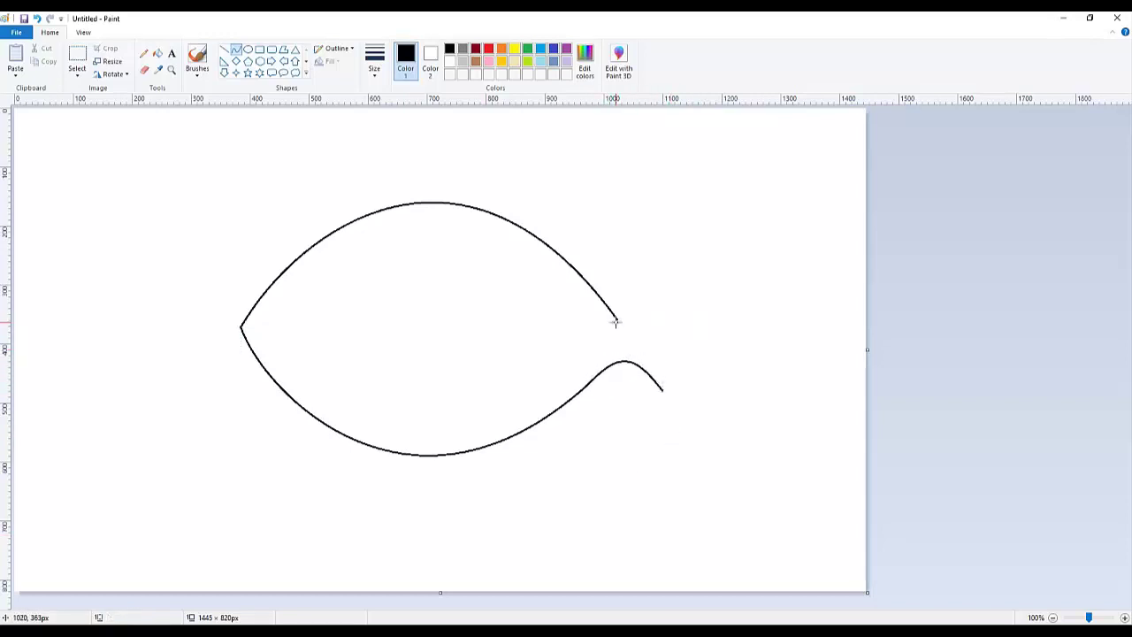
mouse_move(617, 318)
mouse_down()
mouse_move(668, 283)
mouse_move(647, 305)
mouse_move(709, 345)
mouse_move(678, 273)
mouse_move(729, 268)
mouse_move(713, 248)
mouse_move(719, 259)
mouse_up()
click(669, 284)
click(766, 334)
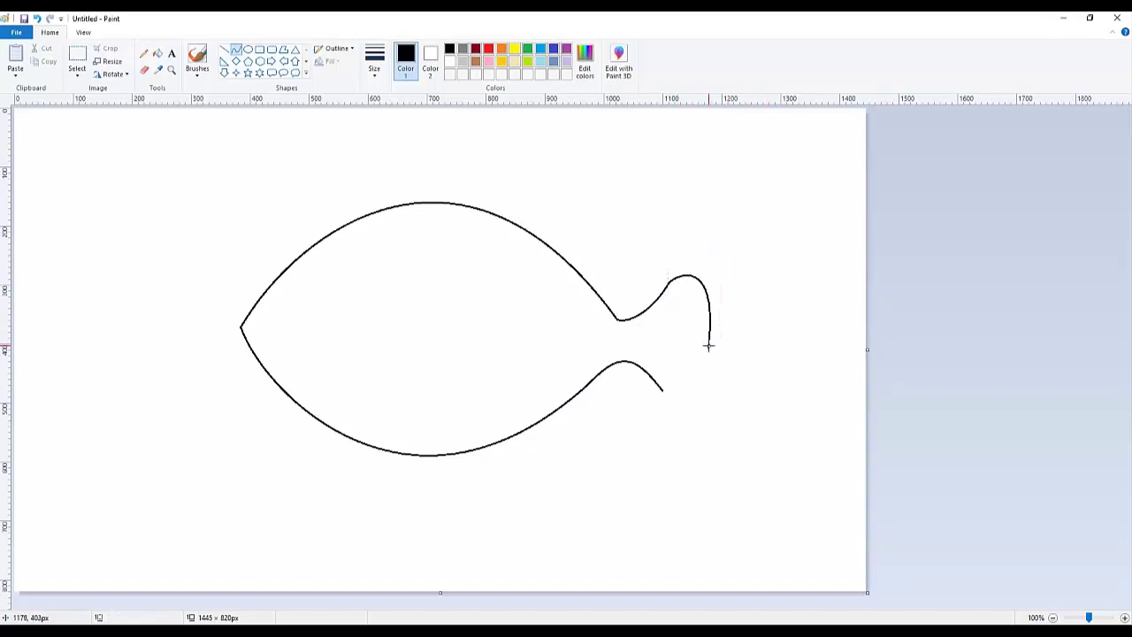
mouse_move(709, 346)
mouse_down()
mouse_move(677, 396)
mouse_move(662, 389)
mouse_move(709, 376)
mouse_move(682, 418)
mouse_up()
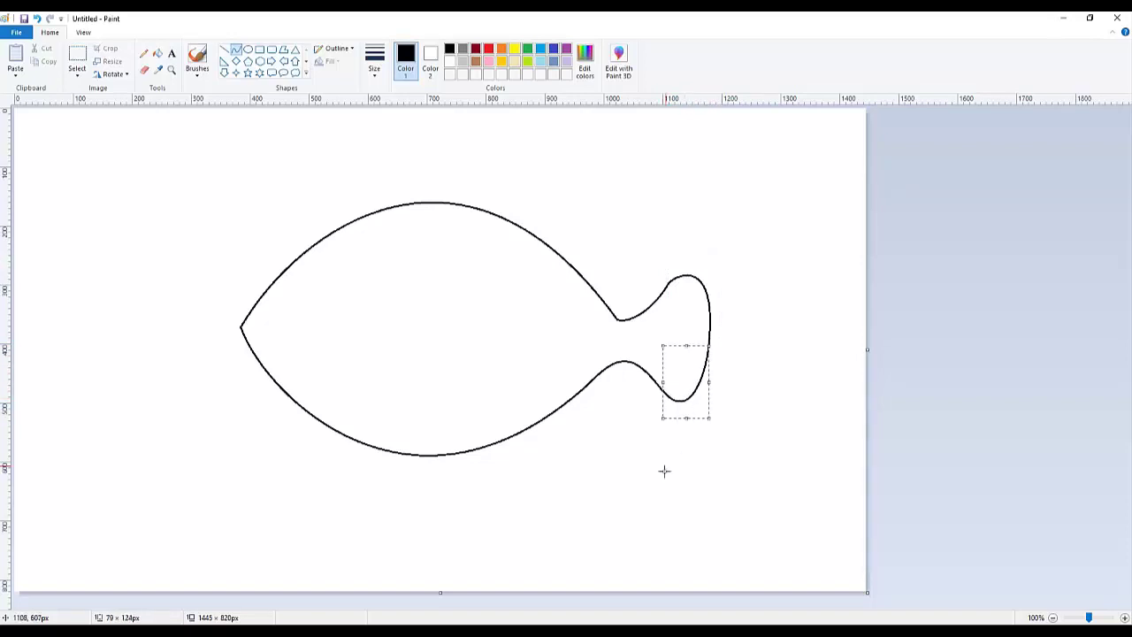
click(629, 493)
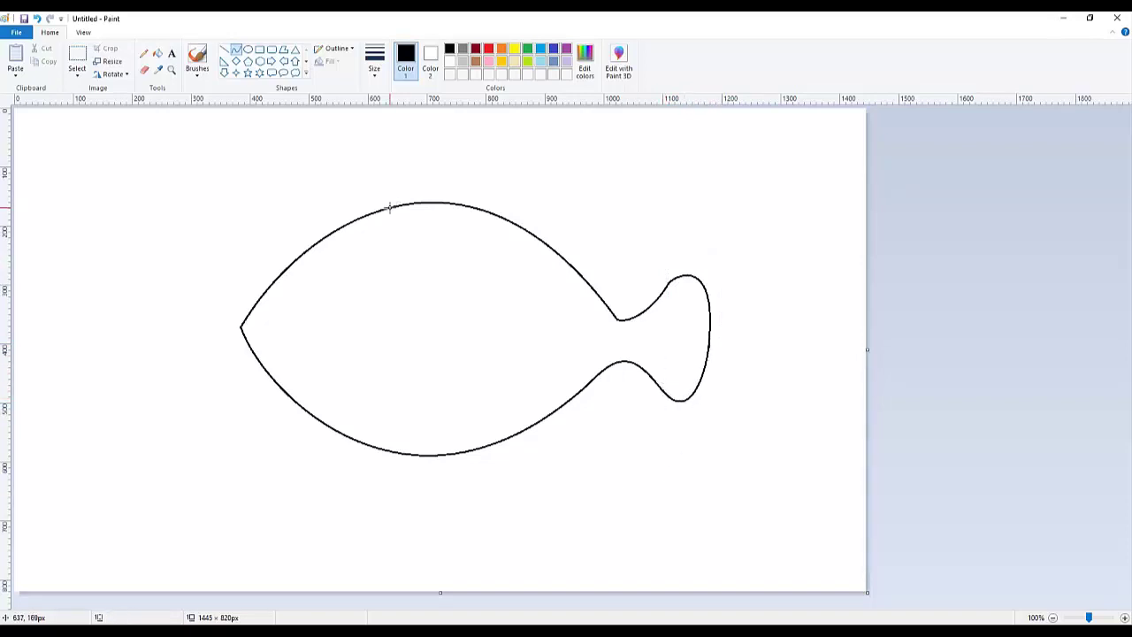
Step: Draw the dorsal fin along the fish's back as two connected curved humps, a tall front one and a lower rear one
drag(390, 208, 484, 144)
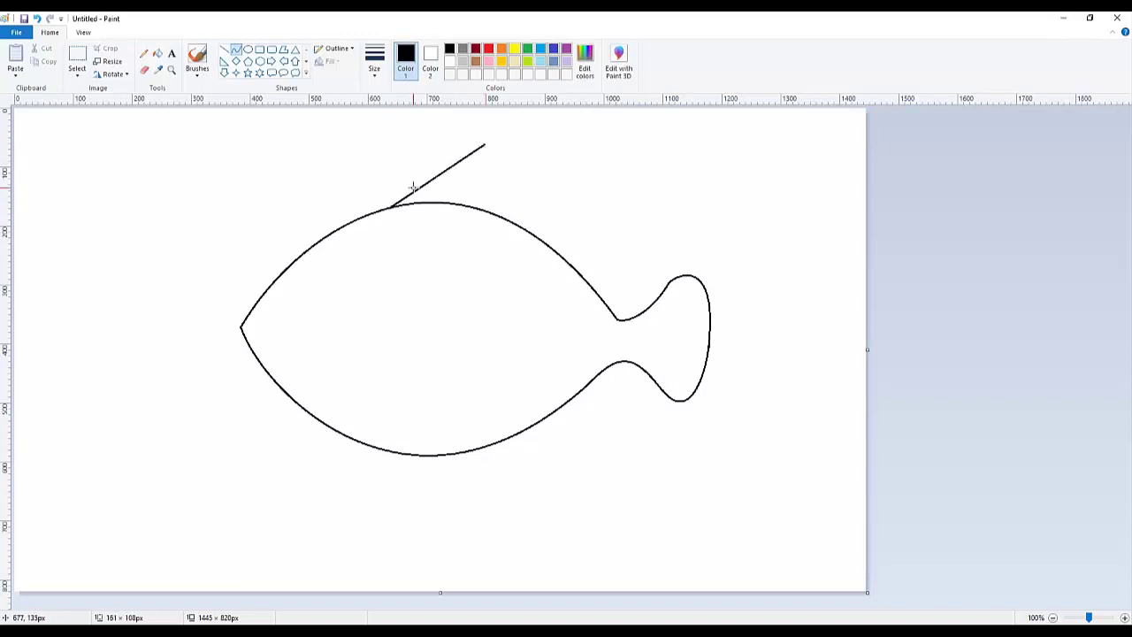
mouse_move(413, 188)
mouse_down()
mouse_move(413, 159)
mouse_move(412, 174)
mouse_move(450, 132)
mouse_move(440, 130)
mouse_move(501, 177)
mouse_move(498, 164)
mouse_move(499, 177)
mouse_move(563, 199)
mouse_move(508, 201)
mouse_move(555, 189)
mouse_move(531, 185)
mouse_move(589, 213)
mouse_move(602, 233)
mouse_move(603, 303)
mouse_up()
click(480, 143)
click(560, 199)
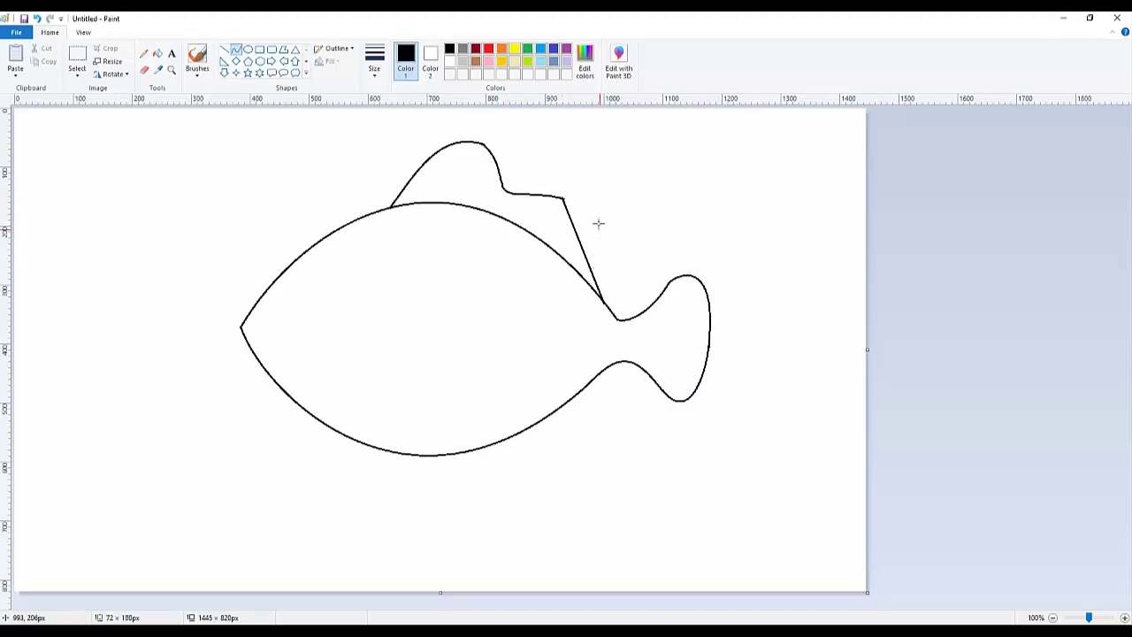
drag(598, 223, 612, 245)
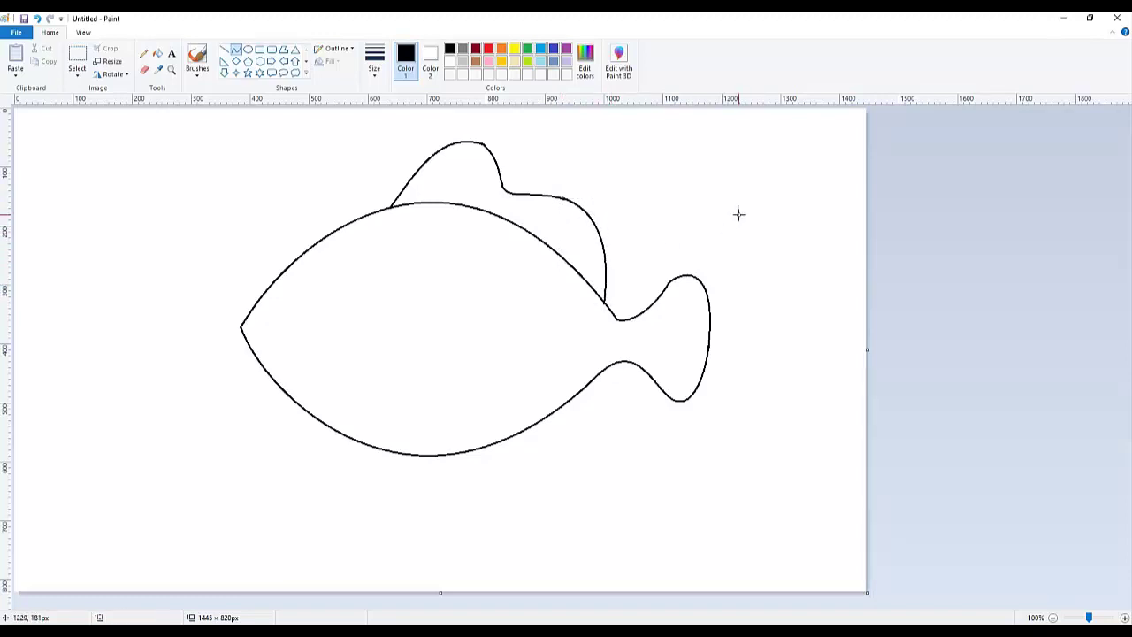
Step: Draw a rounded side fin in the middle of the body, open toward the head, from connected curves
mouse_move(394, 345)
mouse_down()
mouse_move(444, 327)
mouse_move(410, 351)
mouse_move(428, 304)
mouse_move(447, 374)
mouse_up()
click(504, 312)
mouse_move(456, 330)
mouse_down()
mouse_move(463, 362)
mouse_move(393, 379)
mouse_move(430, 394)
mouse_move(402, 376)
mouse_up()
click(446, 375)
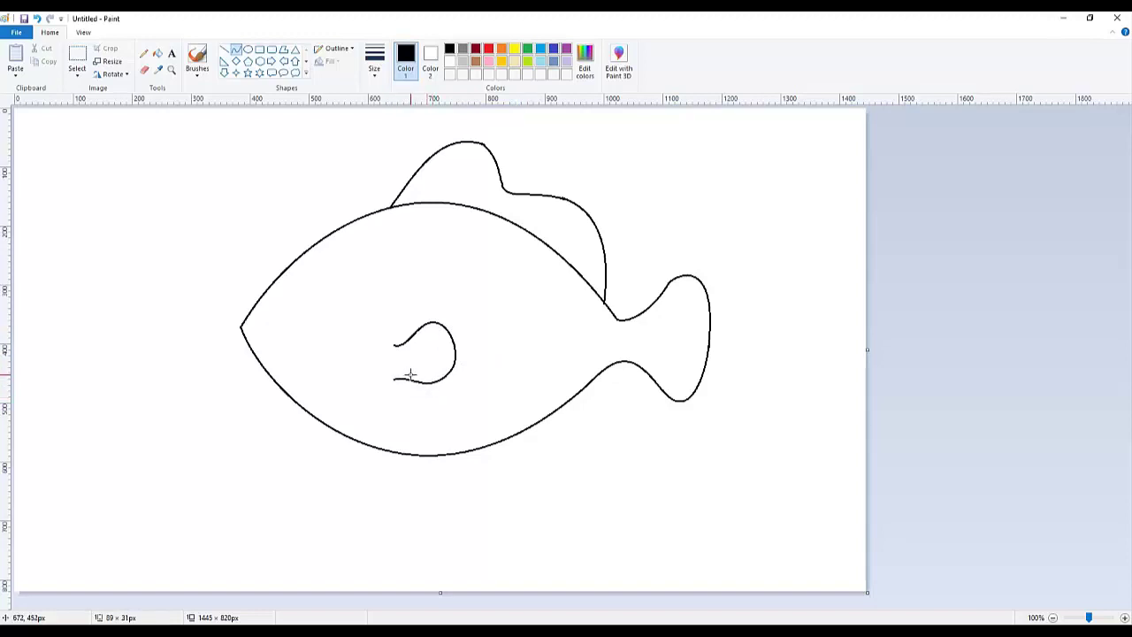
click(513, 365)
Step: Draw a pointed fin under the fish's belly and a second curved fin along the underside near the tail
drag(375, 448, 448, 500)
click(456, 468)
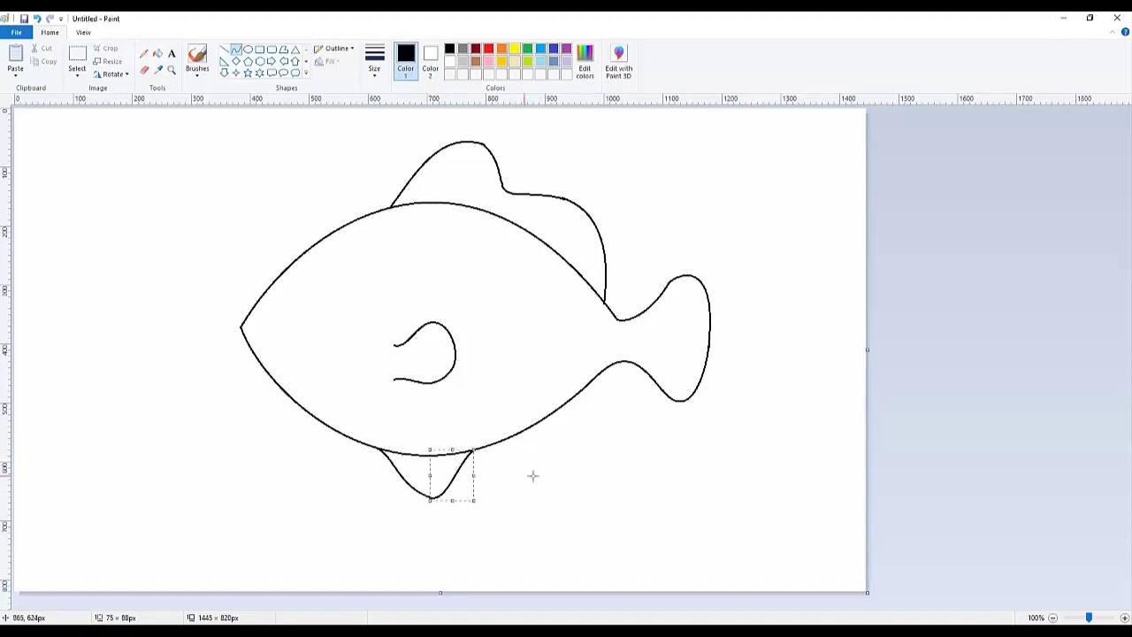
click(534, 475)
mouse_move(496, 444)
mouse_down()
mouse_move(568, 453)
mouse_move(525, 452)
mouse_move(561, 463)
mouse_move(595, 378)
mouse_move(587, 445)
mouse_move(568, 394)
mouse_up()
click(605, 445)
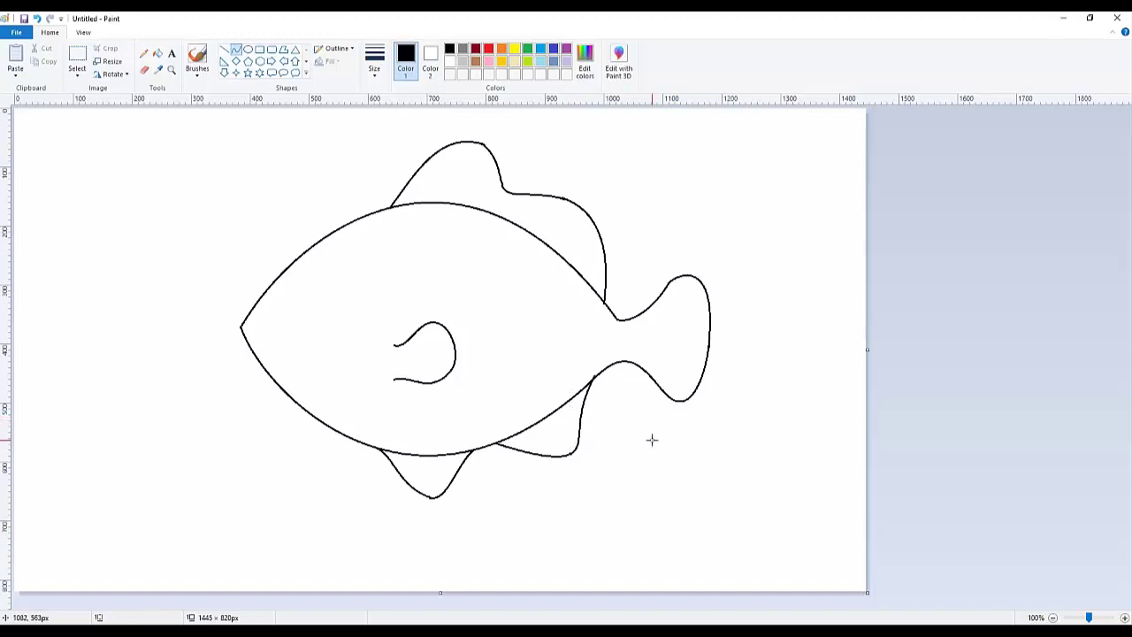
Step: Draw two curved stripe lines from back to belly, one behind the head and one ahead of the side fin
mouse_move(310, 247)
mouse_down()
mouse_move(334, 278)
mouse_move(287, 393)
mouse_up()
mouse_move(310, 322)
mouse_down()
mouse_move(336, 286)
mouse_move(332, 374)
mouse_up()
click(429, 342)
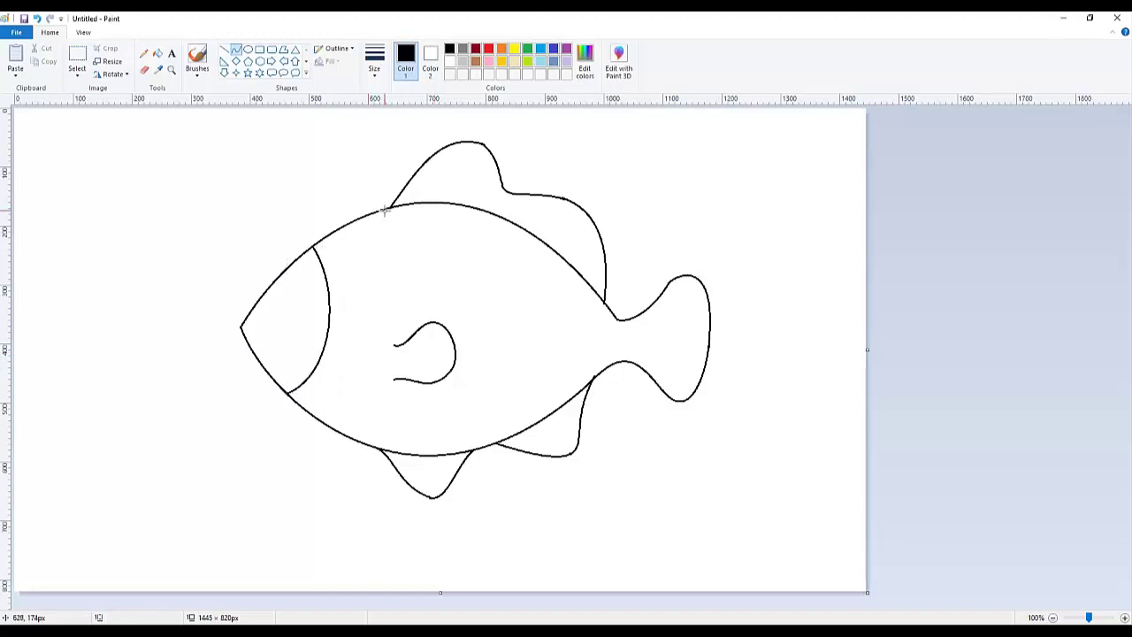
drag(385, 209, 355, 440)
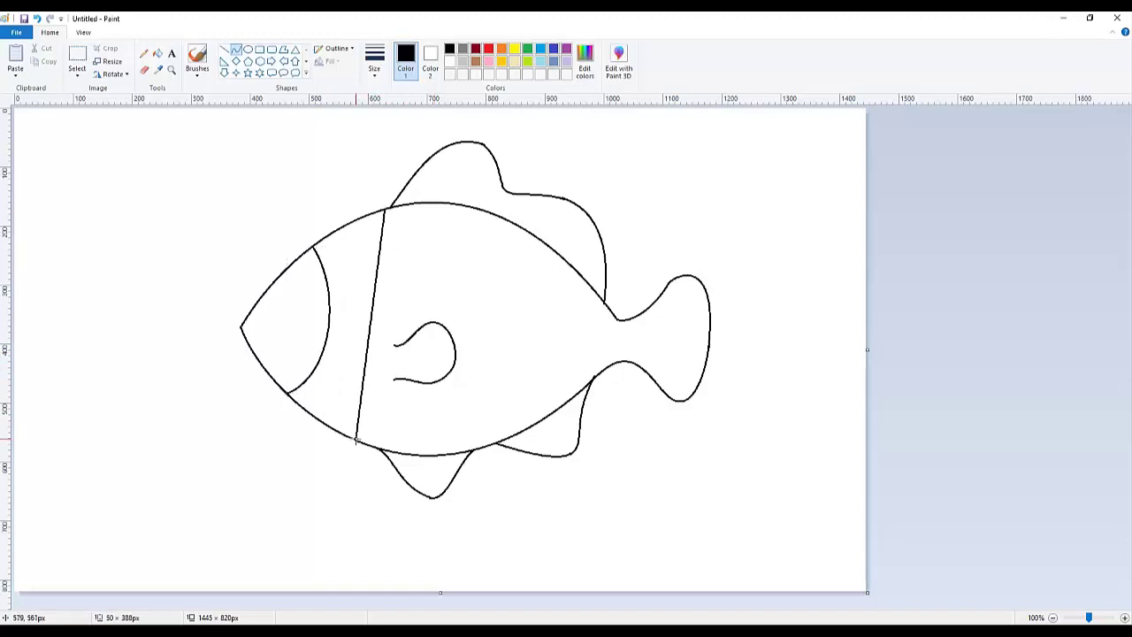
drag(394, 278, 352, 414)
click(458, 306)
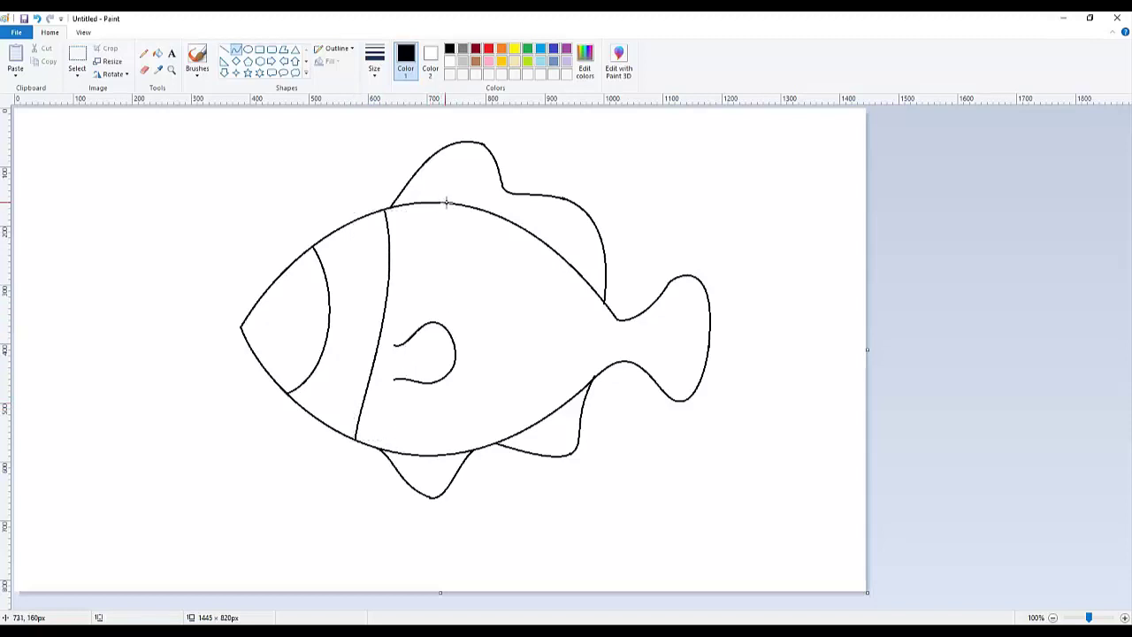
Step: Draw a wavy stripe line from back to belly, interrupted by the side fin, using one curve above and one below it
drag(473, 209, 442, 327)
drag(479, 246, 432, 294)
drag(442, 378, 455, 453)
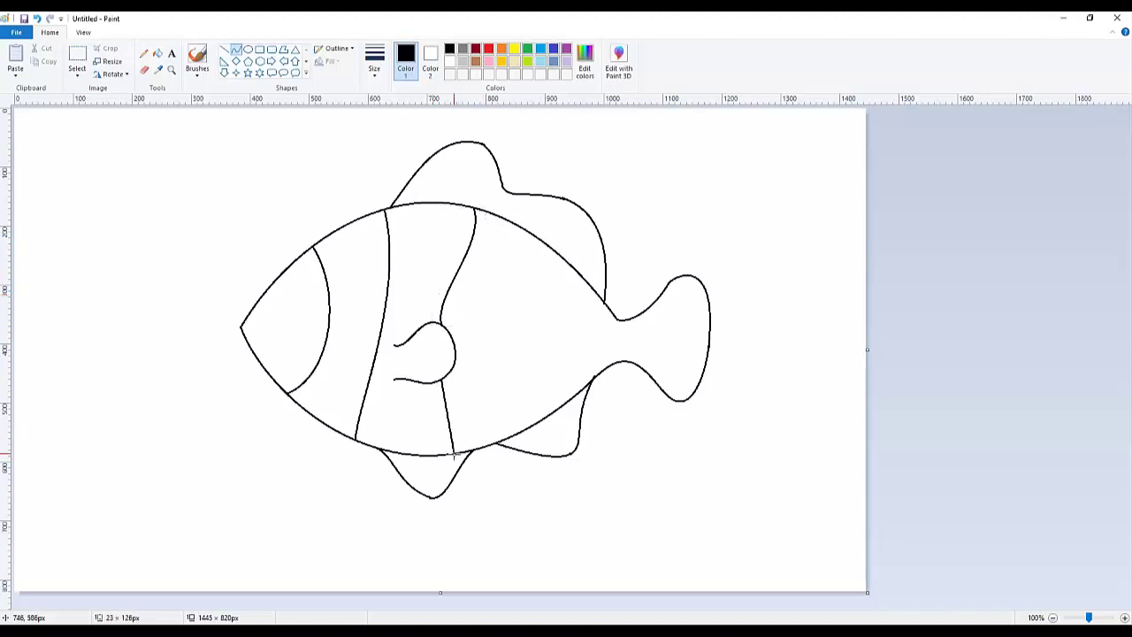
drag(445, 398, 447, 437)
click(525, 394)
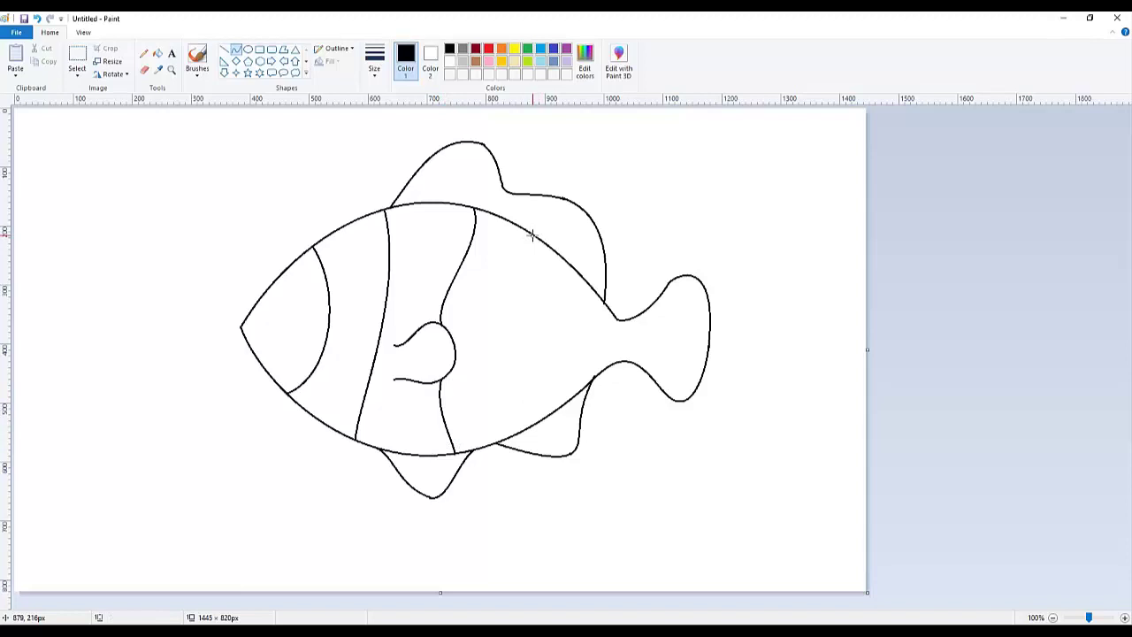
Step: Draw a wavy stripe line from back to belly across the rear half of the body
mouse_move(532, 234)
mouse_down()
mouse_move(510, 329)
mouse_move(508, 313)
mouse_move(498, 320)
mouse_move(503, 312)
mouse_move(537, 422)
mouse_up()
click(548, 273)
click(562, 316)
mouse_move(507, 372)
mouse_down()
mouse_move(545, 366)
mouse_move(536, 362)
mouse_up()
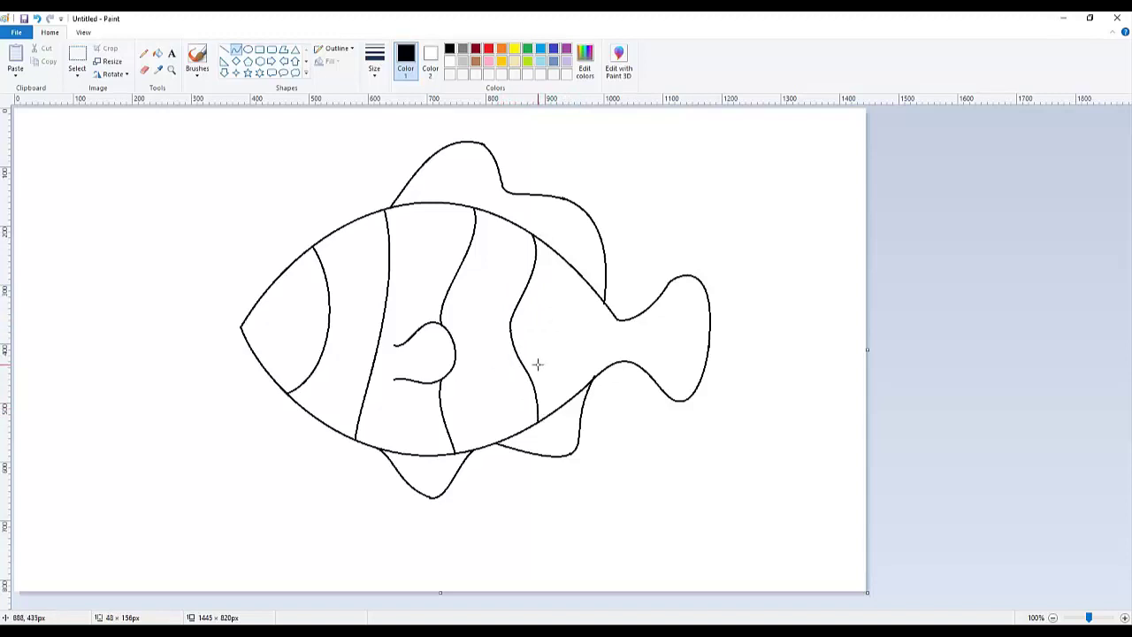
click(602, 328)
Step: Draw two curved dividing lines, one where the body meets the tail and one at the start of the tail fin
drag(605, 306, 582, 356)
click(582, 357)
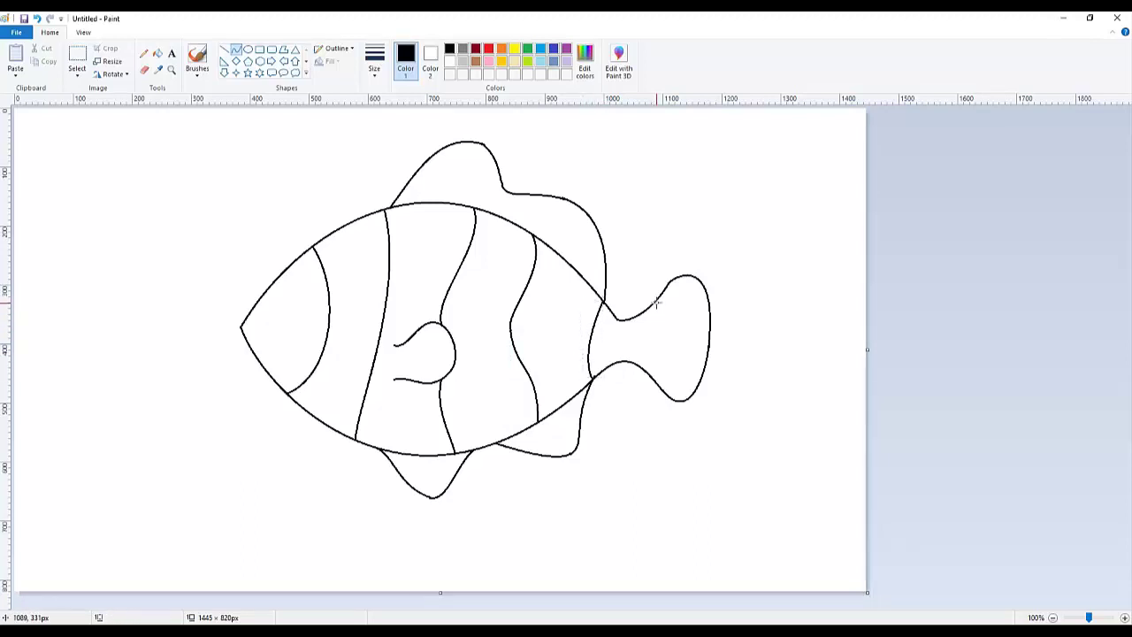
mouse_move(654, 300)
mouse_down()
mouse_move(651, 381)
mouse_move(646, 331)
mouse_move(648, 353)
mouse_up()
click(743, 335)
Step: Draw a circle on the fish's head for the eye outline
click(249, 50)
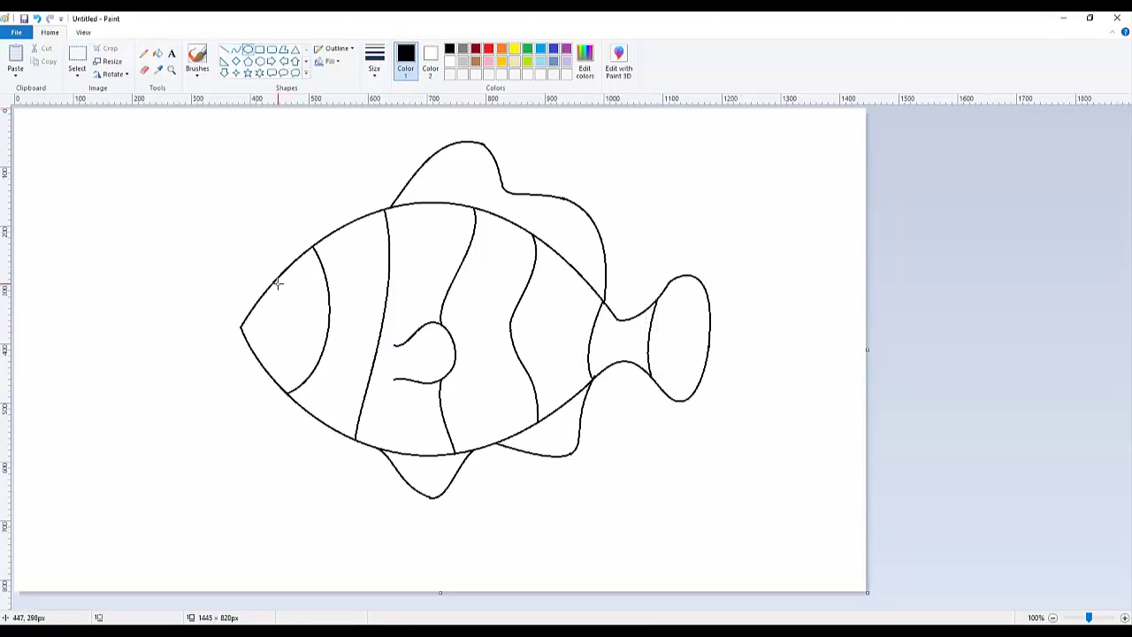
drag(277, 283, 300, 309)
click(363, 301)
Step: Add a smaller circle inside the eye, touching its front edge, and fill the area around it black
click(172, 69)
click(306, 293)
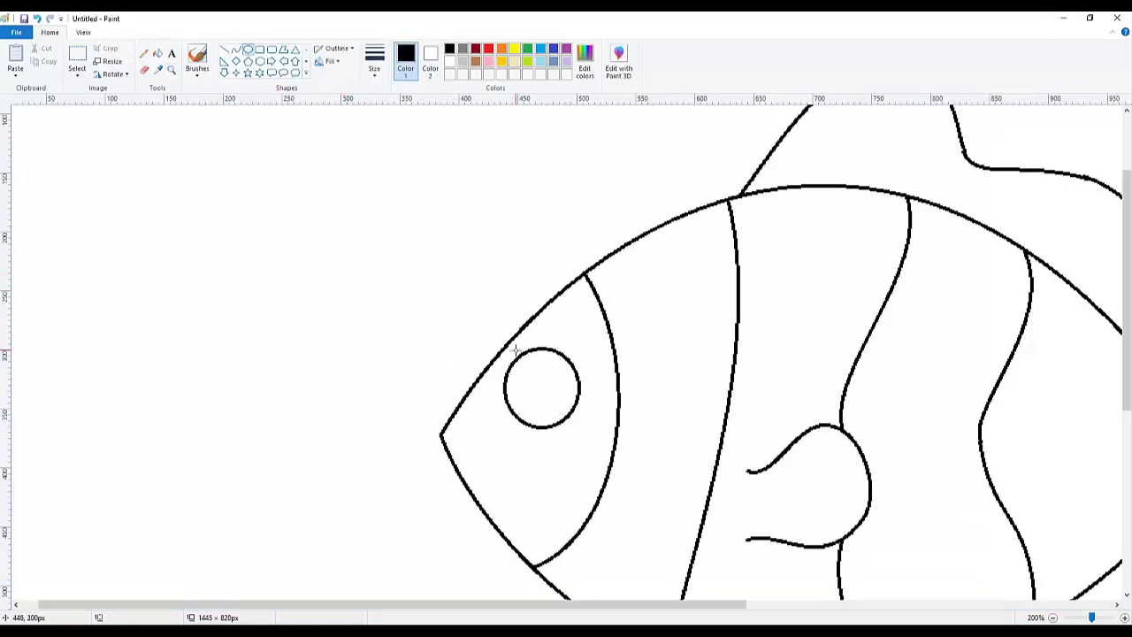
drag(511, 363, 556, 384)
click(601, 379)
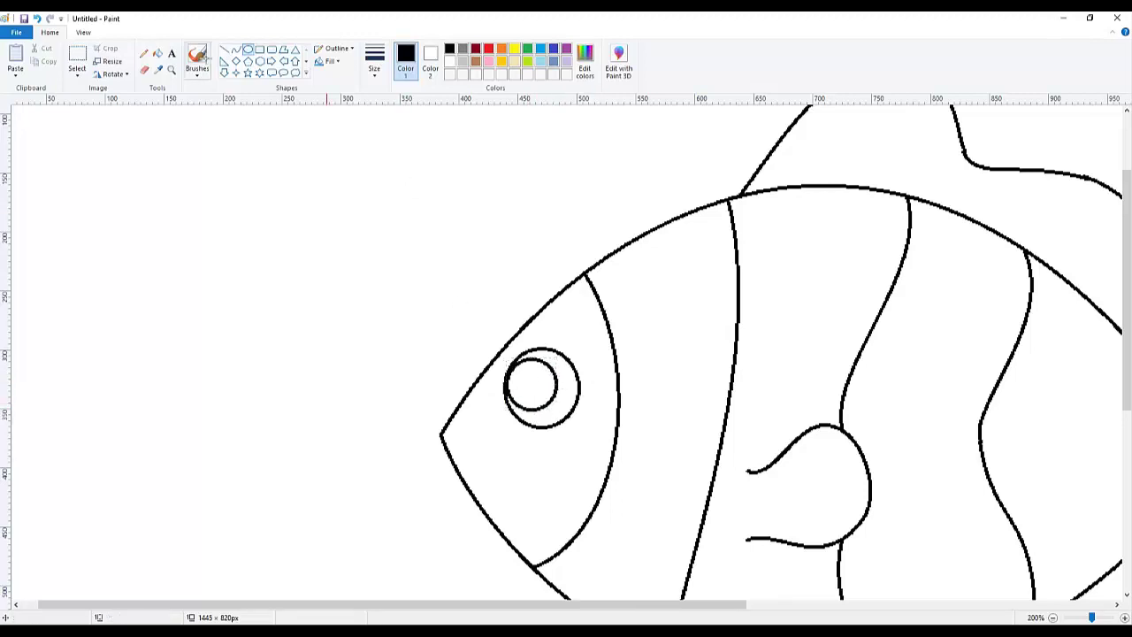
click(158, 53)
click(570, 376)
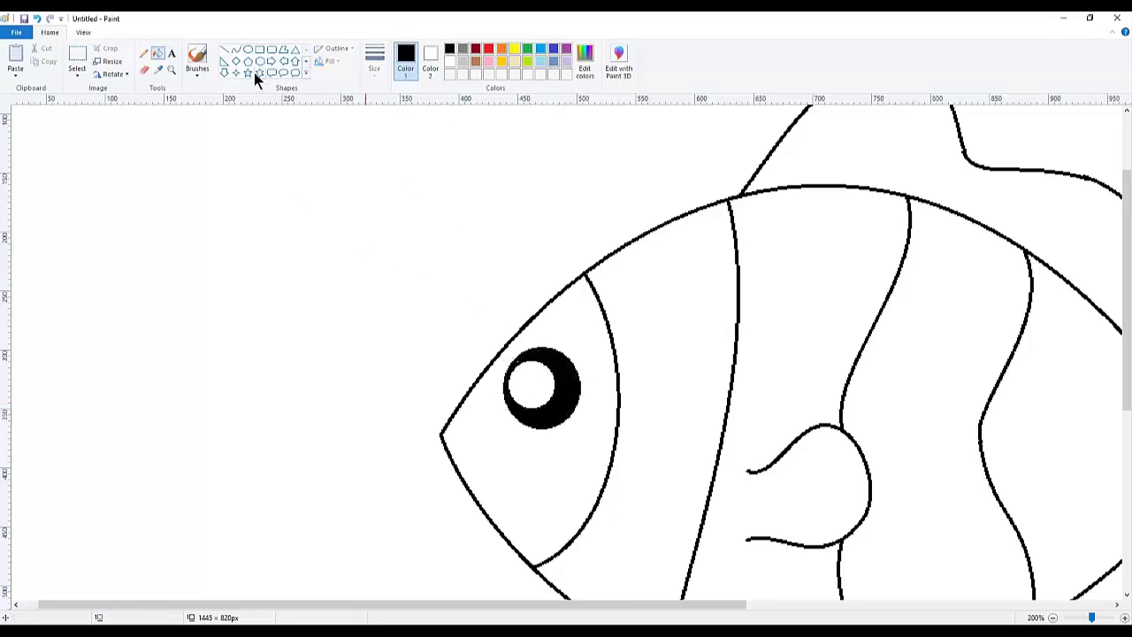
Step: Divide the dorsal fin into three sections with two short curved lines running down to the fish's back
click(172, 69)
right_click(357, 251)
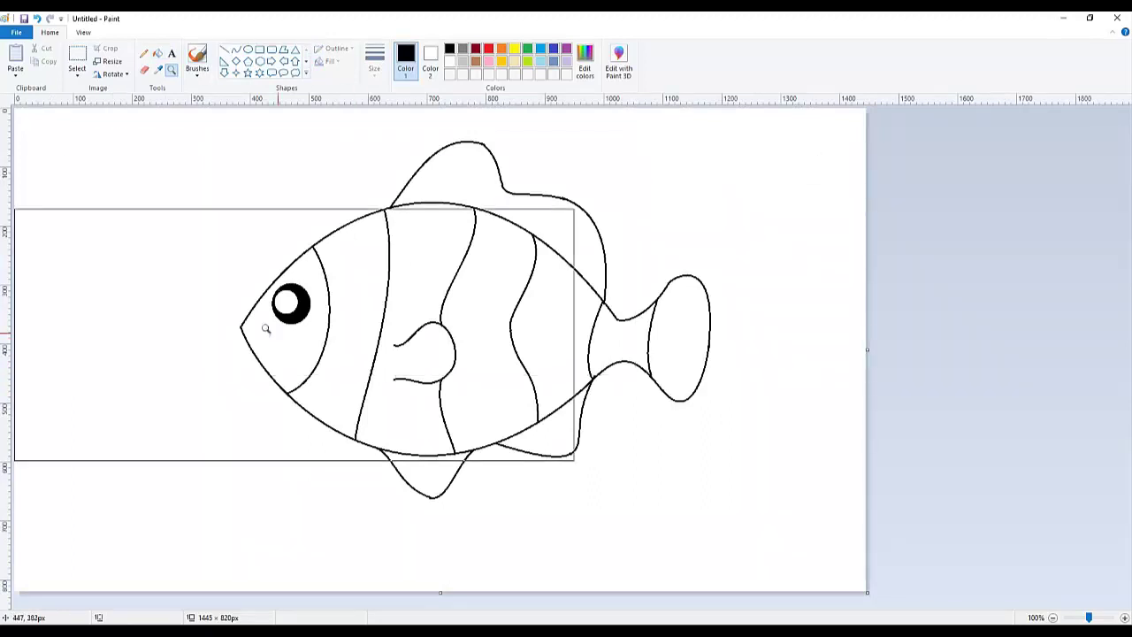
click(236, 51)
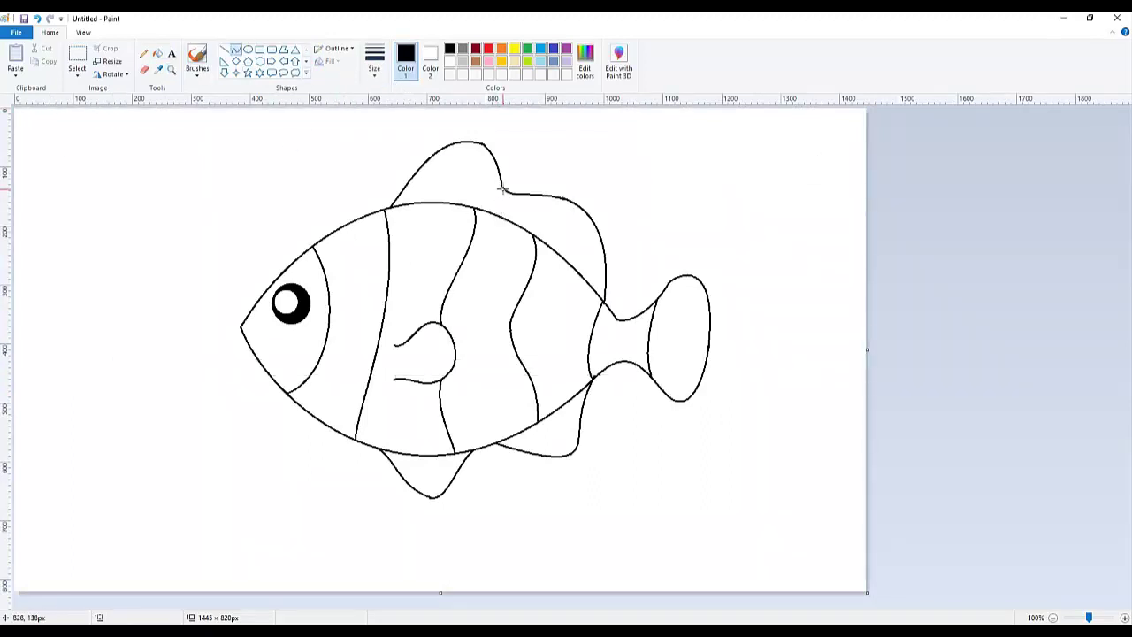
drag(501, 187, 492, 210)
click(505, 202)
click(498, 202)
click(548, 211)
drag(571, 200, 541, 240)
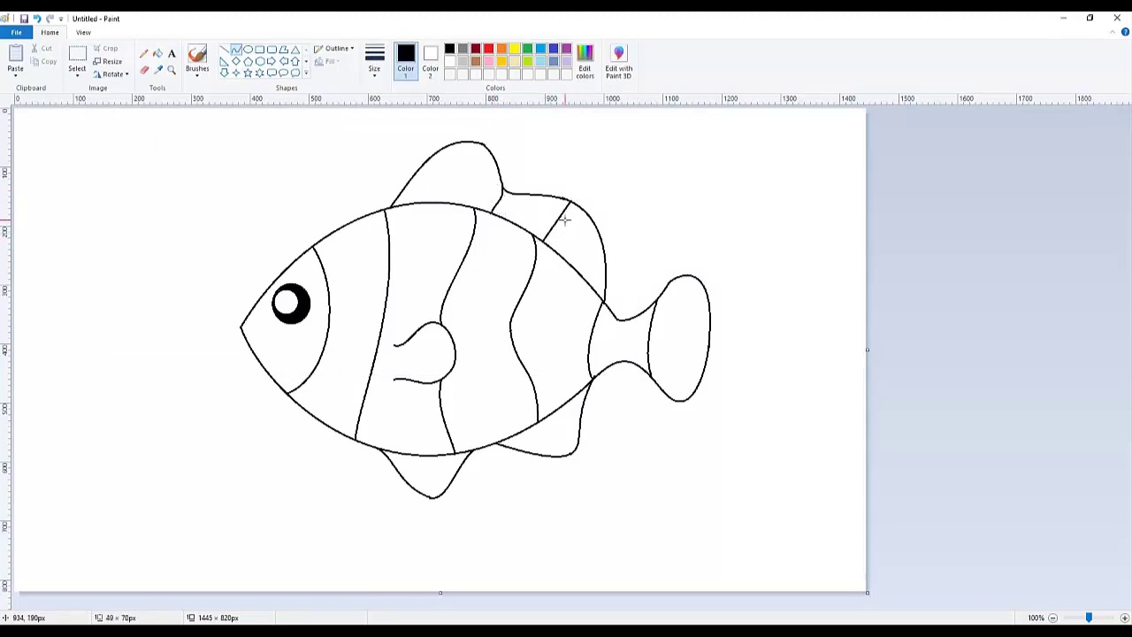
click(565, 220)
click(551, 227)
click(652, 219)
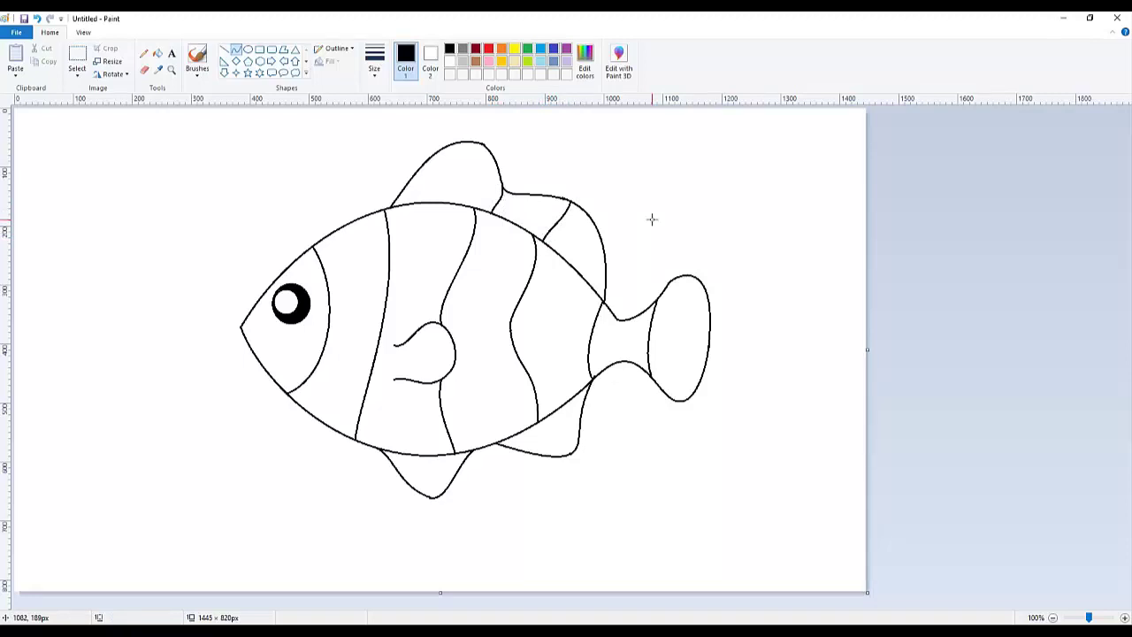
Step: Fill the head, the alternate body bands, the tail fin, the middle dorsal section and both underside fins with pale cream yellow
click(514, 61)
click(159, 55)
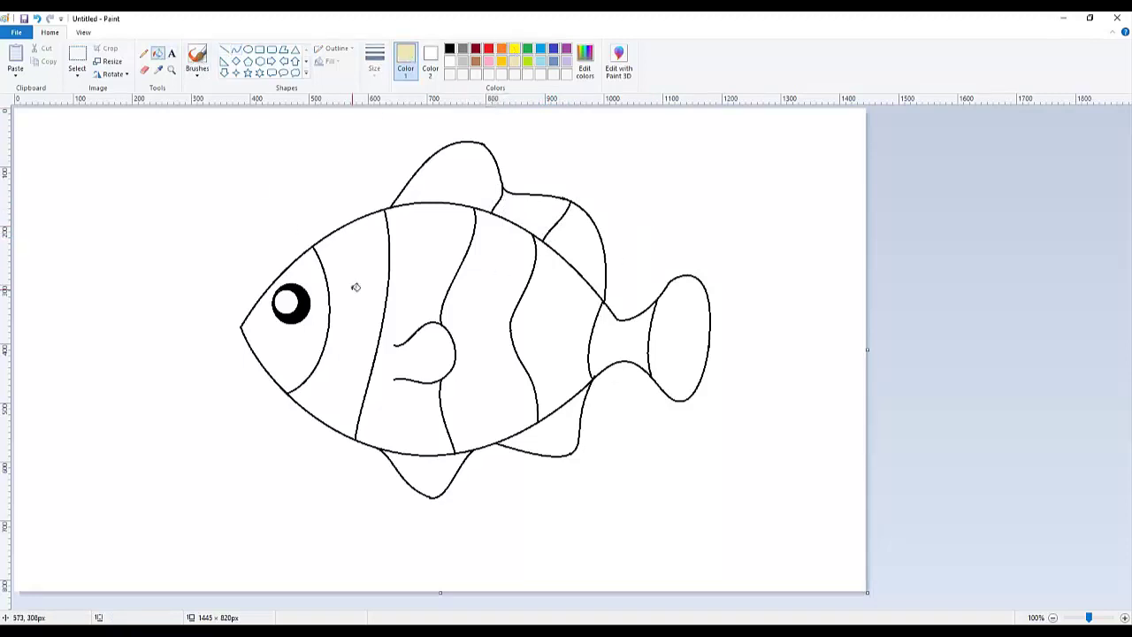
click(324, 317)
click(379, 344)
click(553, 337)
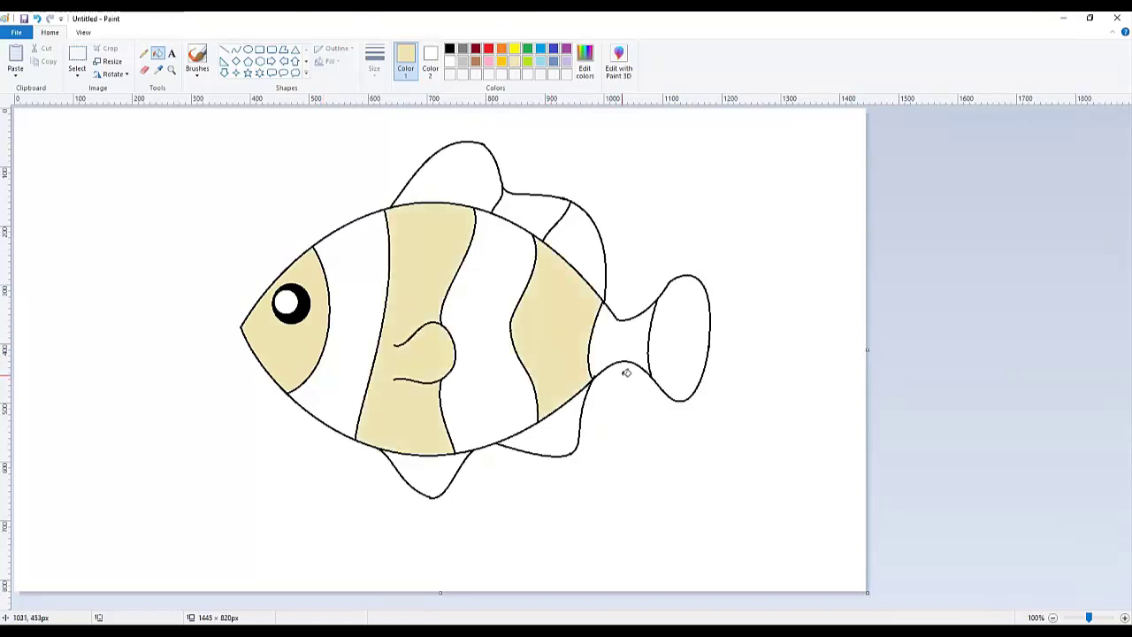
click(678, 359)
click(531, 215)
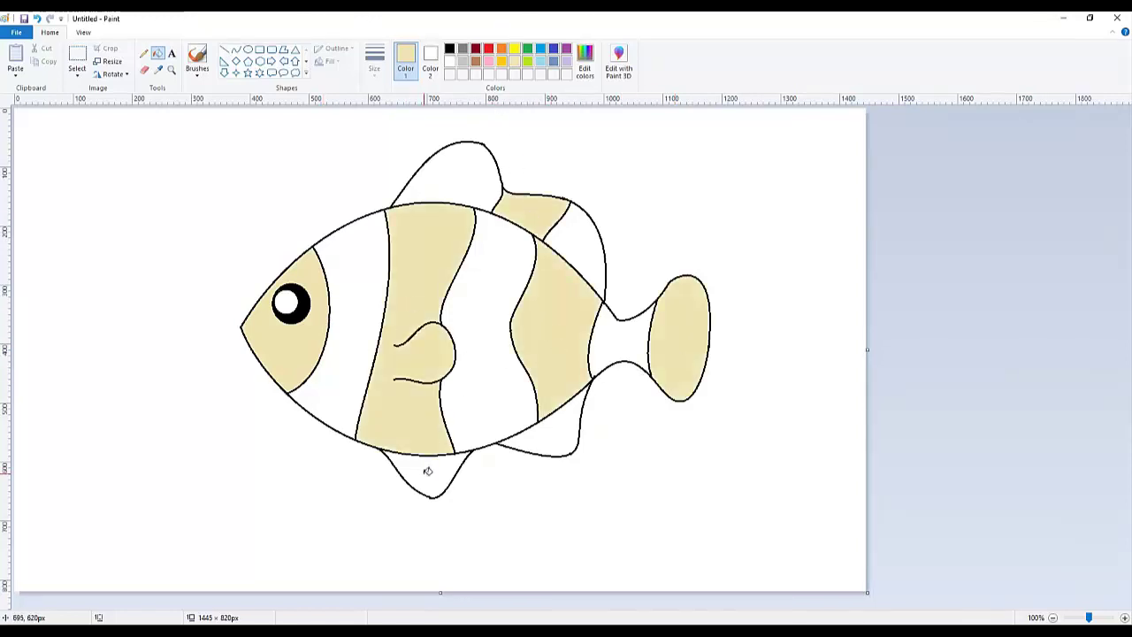
click(428, 469)
click(561, 435)
Step: Fill the remaining white body bands, the front and rear dorsal fin sections and the tail base with gold
click(502, 62)
click(372, 280)
click(441, 168)
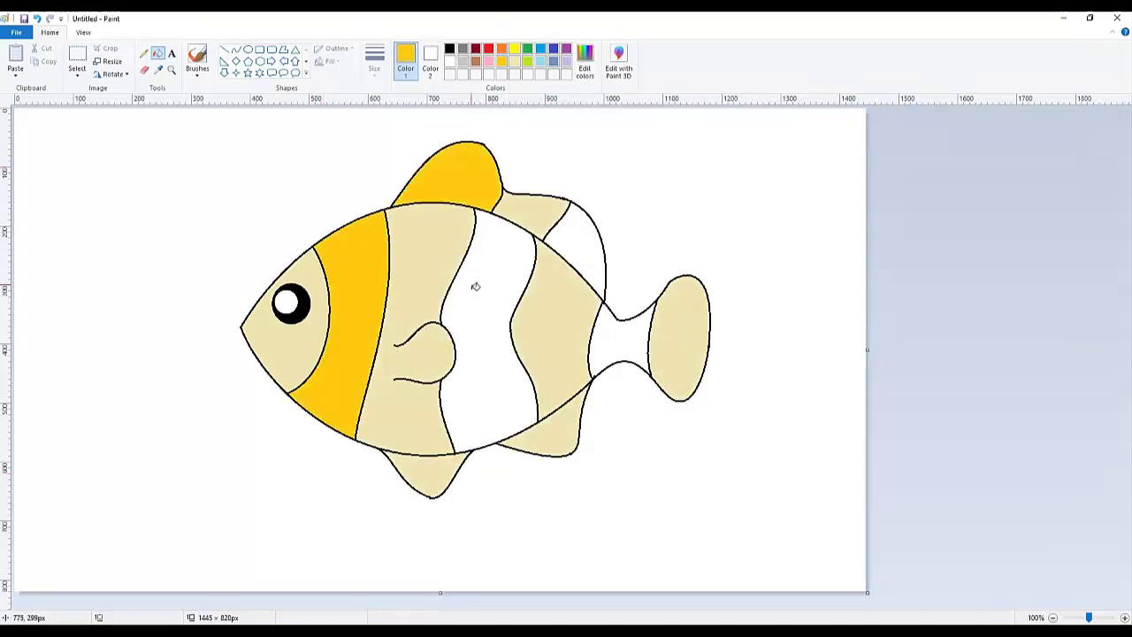
click(473, 283)
click(588, 276)
click(626, 342)
Step: Draw a round bubble about 59 px across in front of the fish's mouth with a thin light gray outline
click(249, 50)
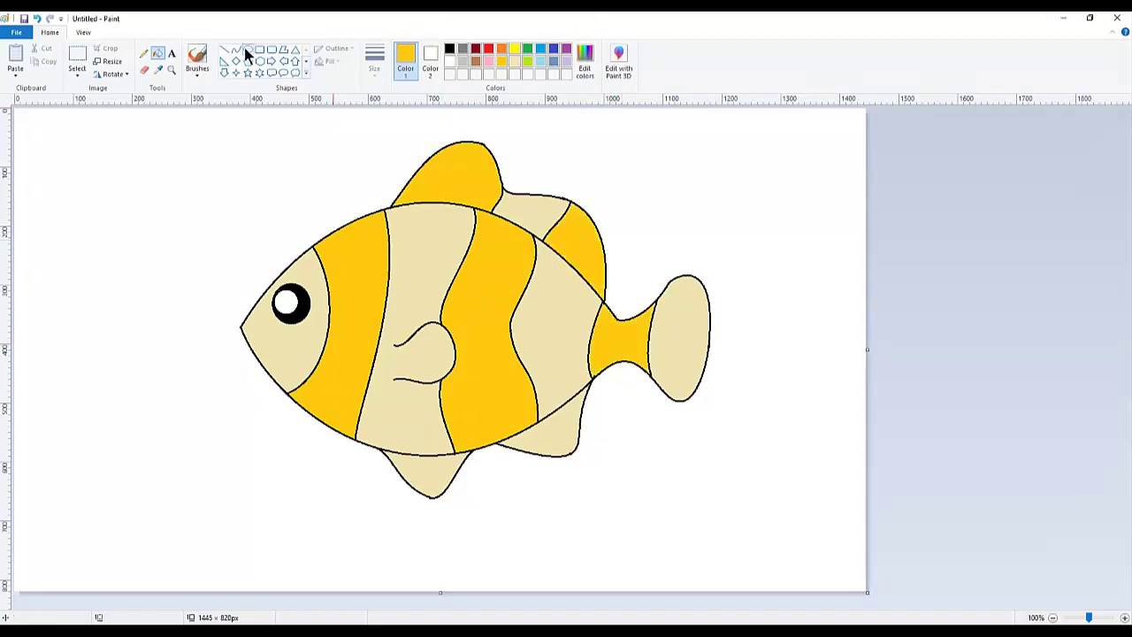
click(450, 49)
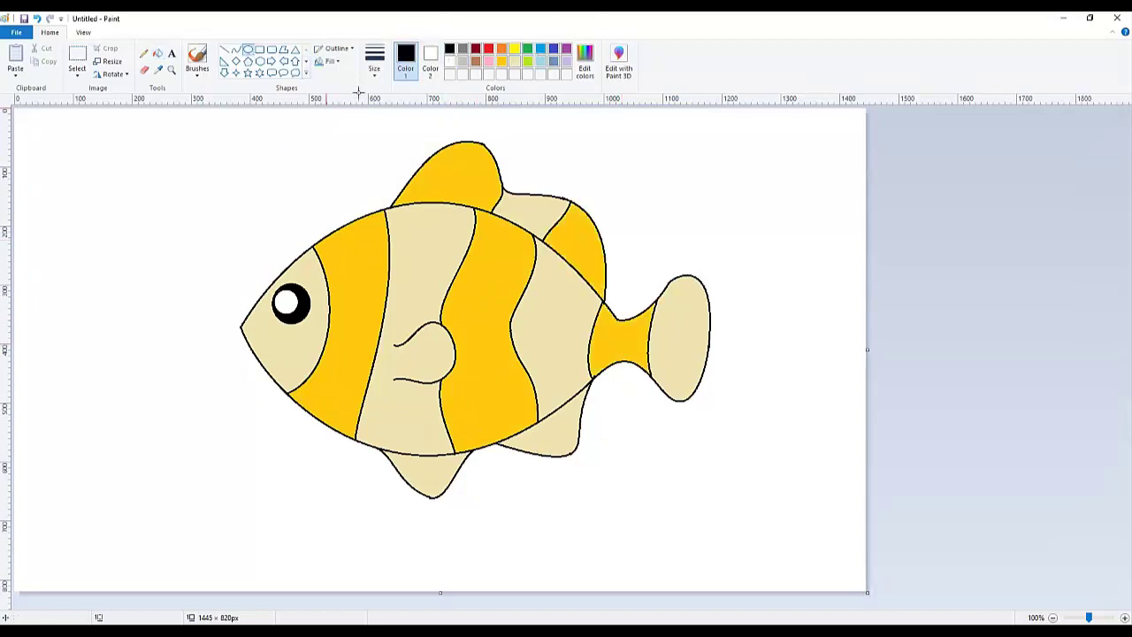
click(463, 62)
mouse_move(186, 290)
mouse_down()
mouse_move(223, 328)
mouse_move(210, 324)
mouse_up()
click(374, 62)
click(352, 94)
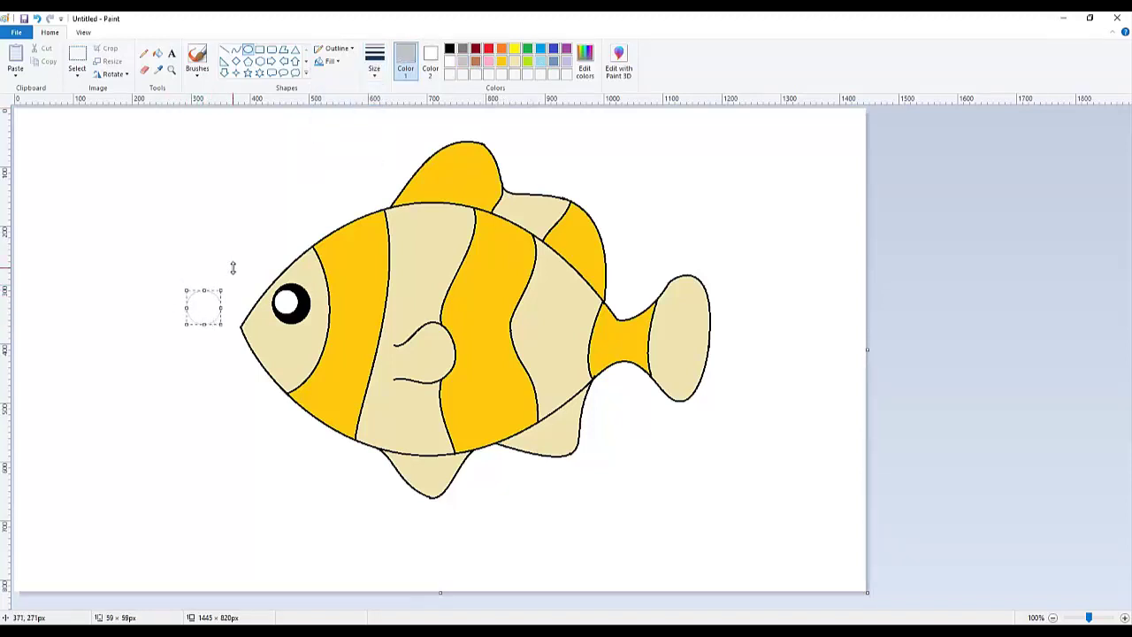
Step: Draw five more bubbles of varying sizes rising in front of the fish's head
drag(224, 279, 239, 295)
drag(185, 238, 217, 266)
mouse_move(208, 253)
mouse_down()
mouse_move(220, 256)
mouse_move(191, 269)
mouse_up()
click(243, 273)
click(271, 265)
drag(223, 318, 233, 331)
mouse_move(172, 208)
mouse_down()
mouse_move(200, 236)
mouse_move(179, 225)
mouse_up()
click(240, 191)
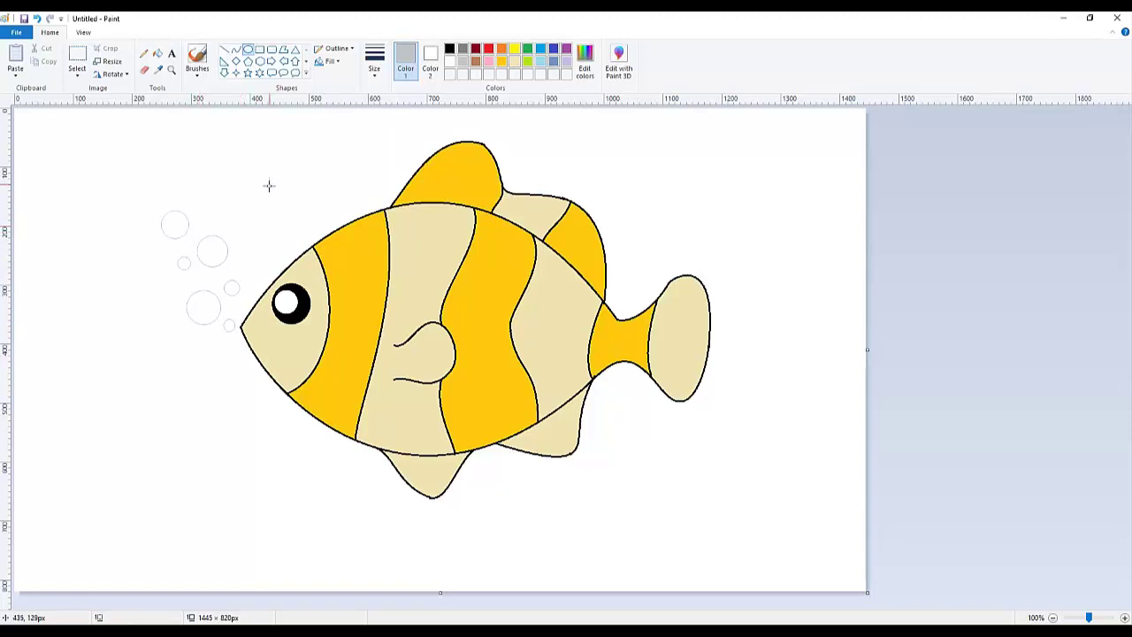
Step: Fill the two largest upper bubbles with pale turquoise
click(157, 53)
click(174, 224)
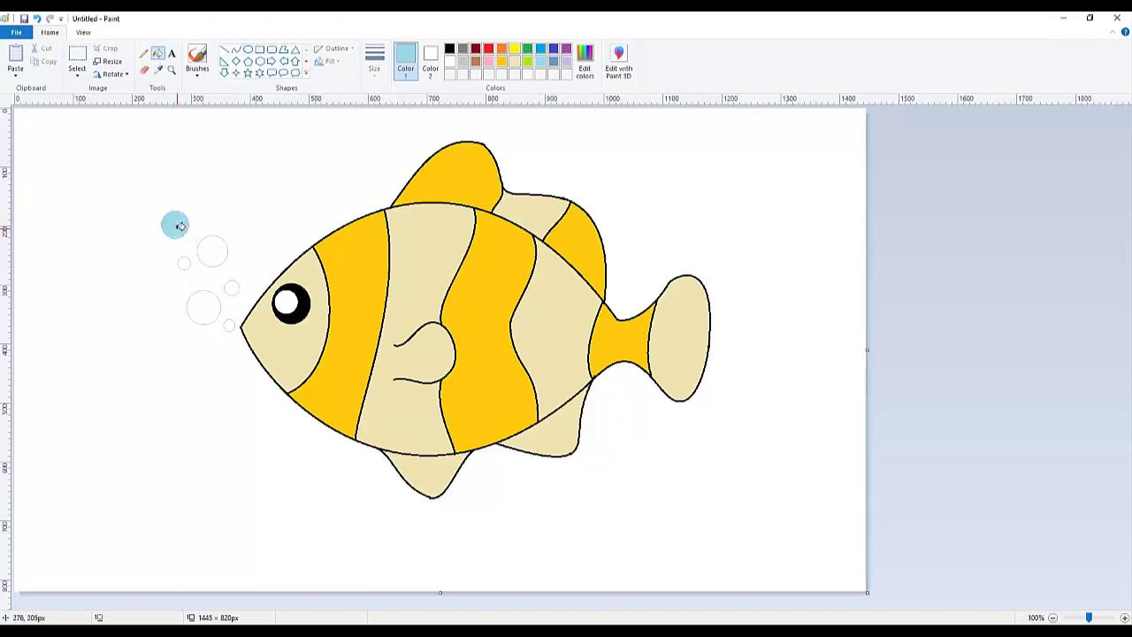
click(213, 253)
Step: Mix a lighter blue (red 196, green 233, blue 242) and fill all six bubbles with it
click(585, 62)
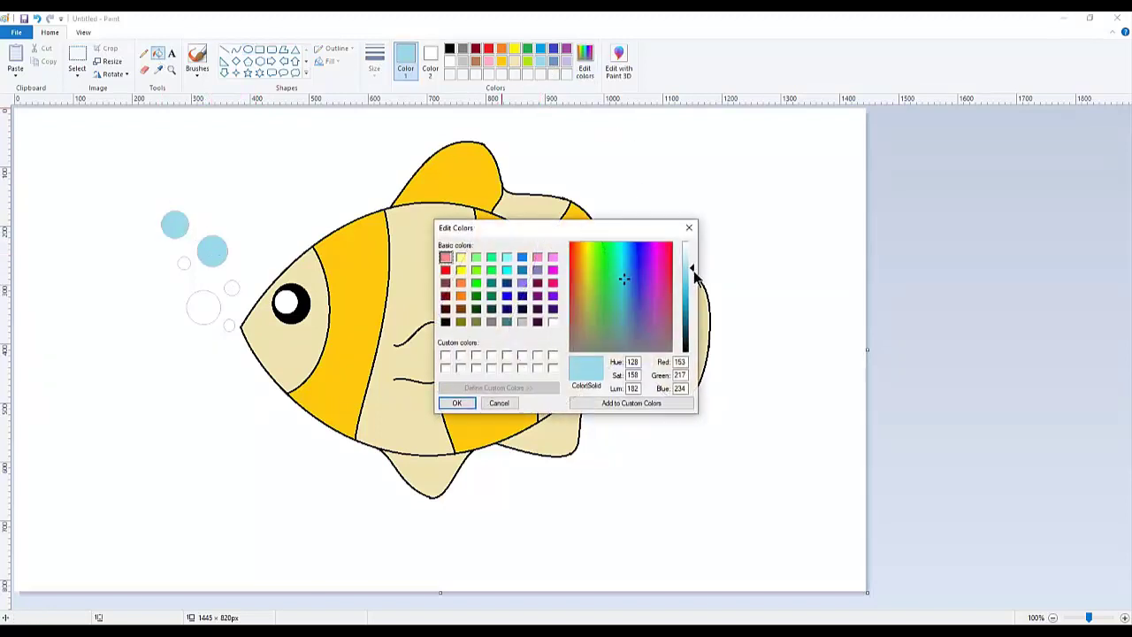
drag(694, 271, 694, 258)
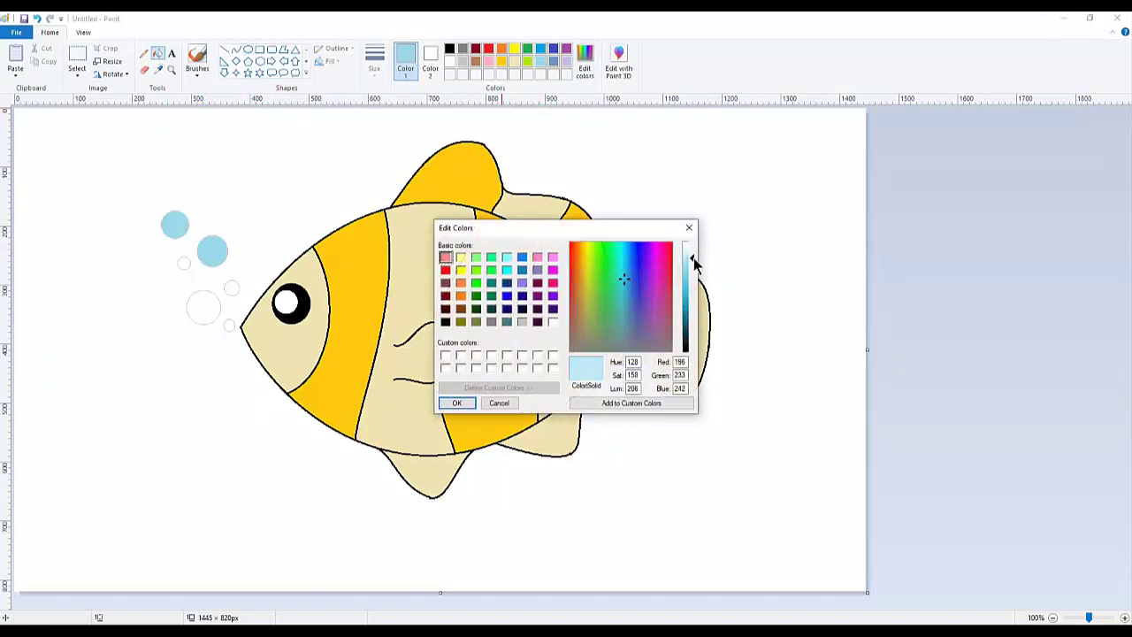
click(464, 404)
click(184, 263)
click(207, 306)
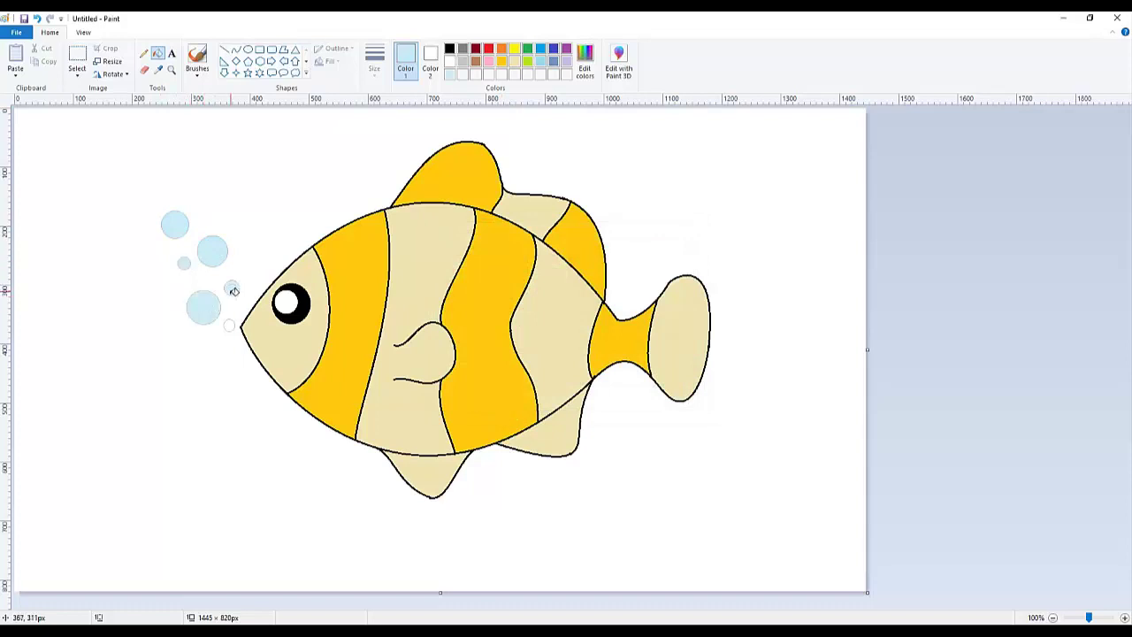
click(230, 323)
Step: Fill the white background around the fish with turquoise blue
click(541, 49)
click(567, 137)
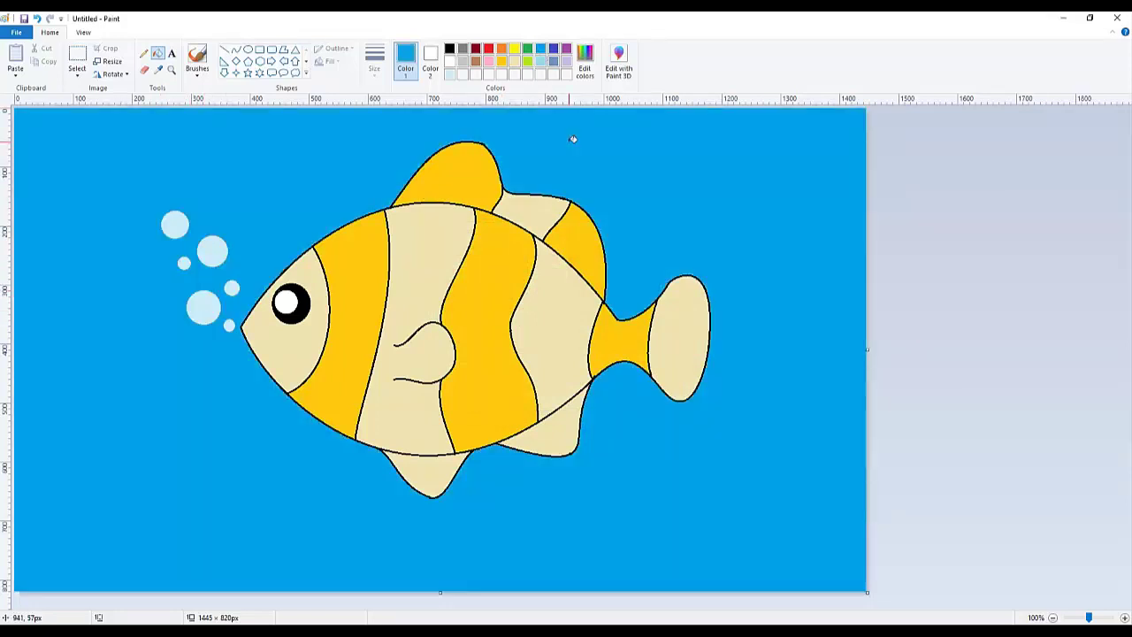